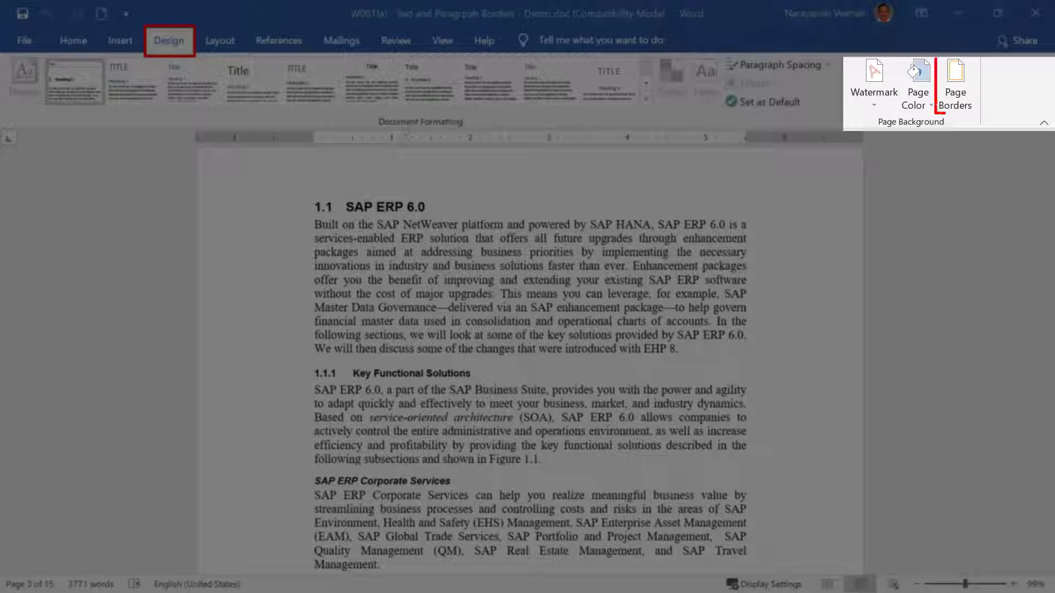
Open Borders and Shading from Page Borders and switch to its Borders tab.
click(967, 103)
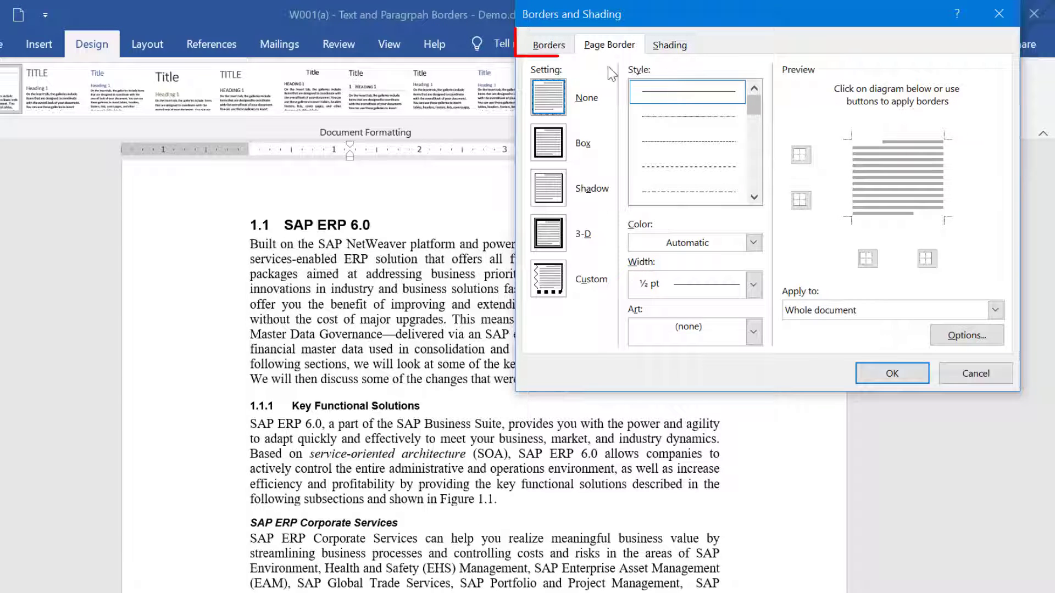
click(569, 52)
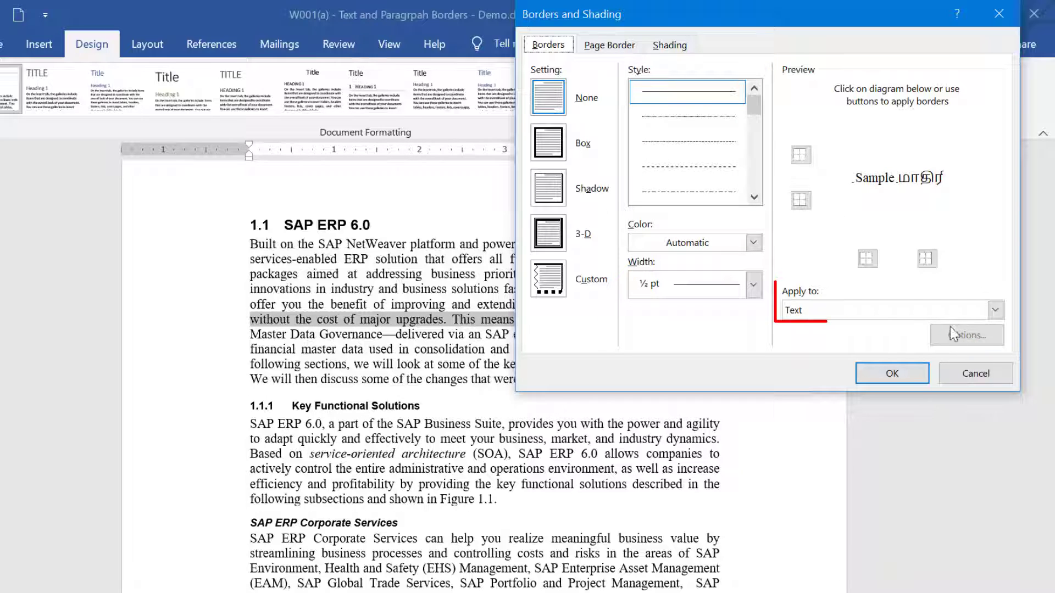
Give the SAP ERP 6.0 paragraph a Box border applied to the whole Paragraph.
click(995, 311)
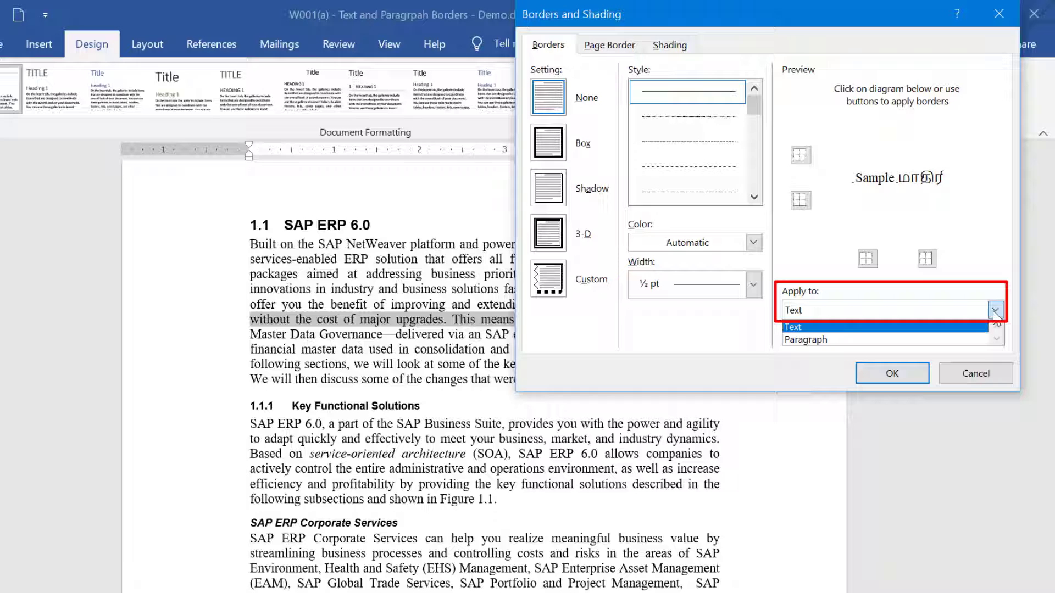
click(995, 311)
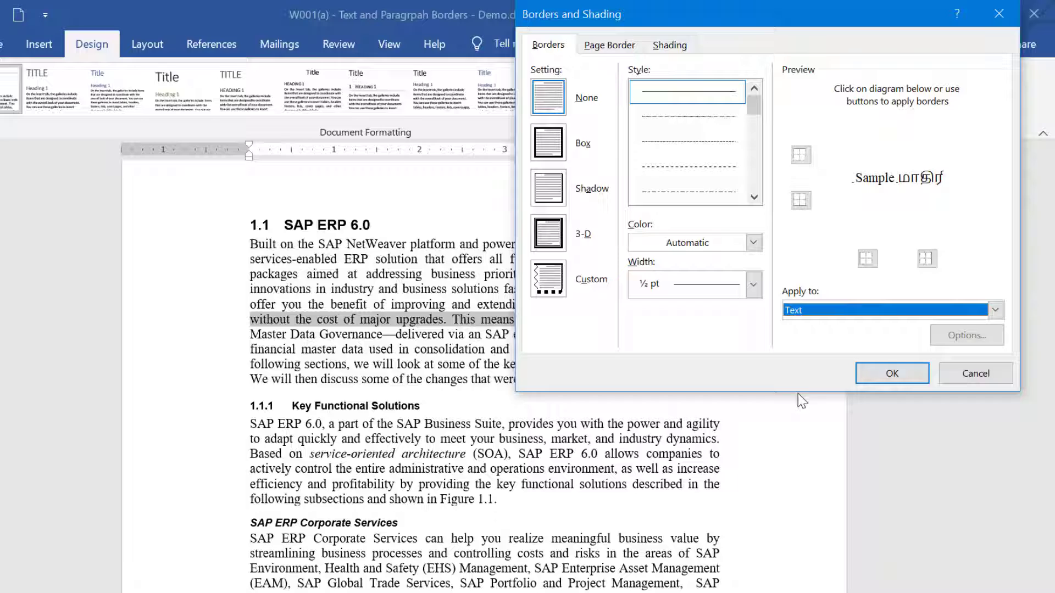
click(995, 310)
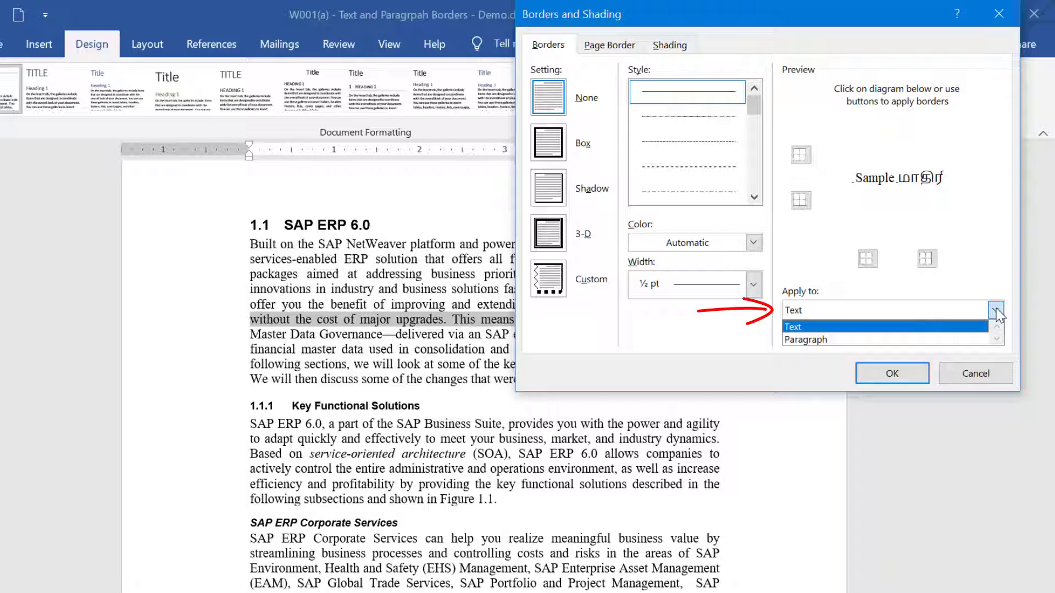
click(940, 339)
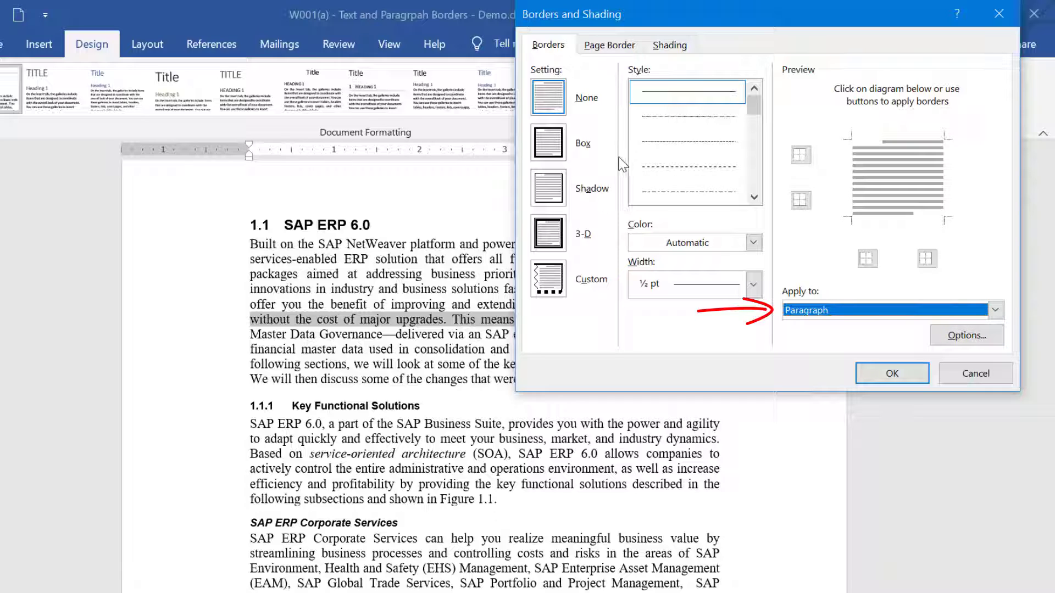
click(551, 153)
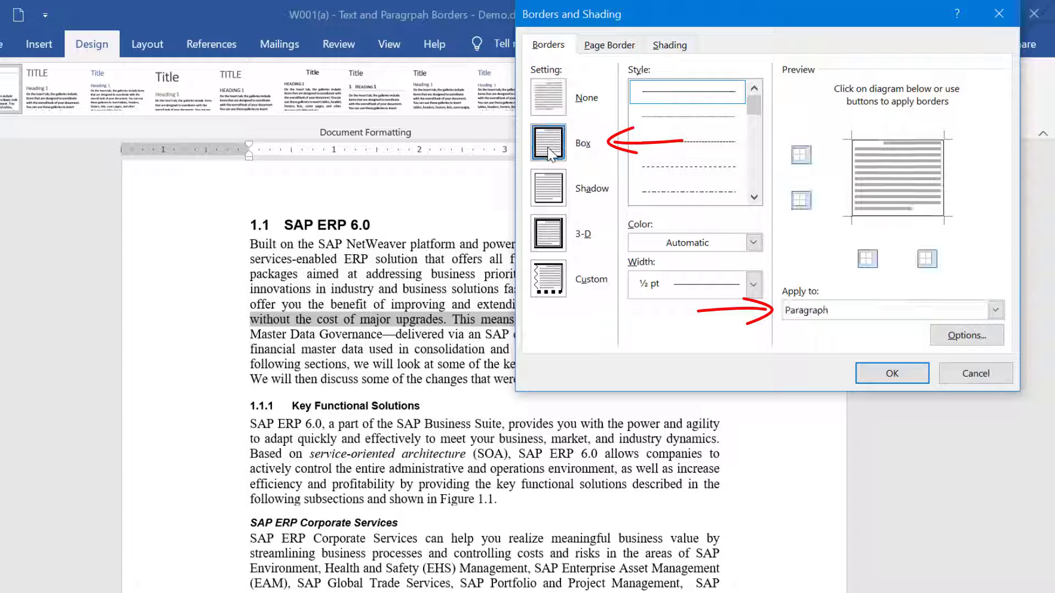
click(904, 379)
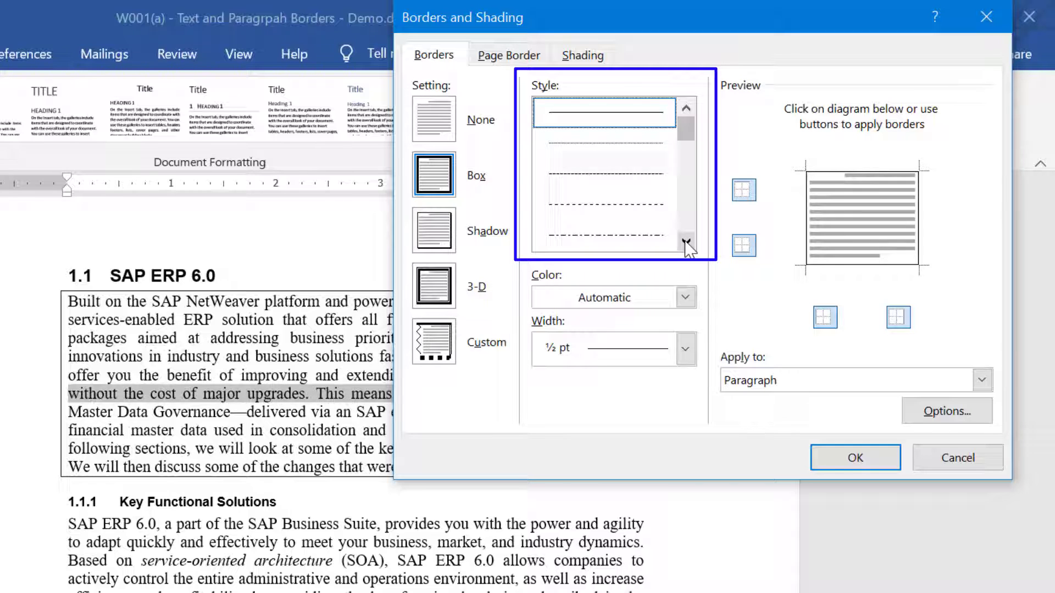
Set the paragraph border to a red double line at ¾ pt width.
click(686, 241)
click(686, 242)
click(686, 242)
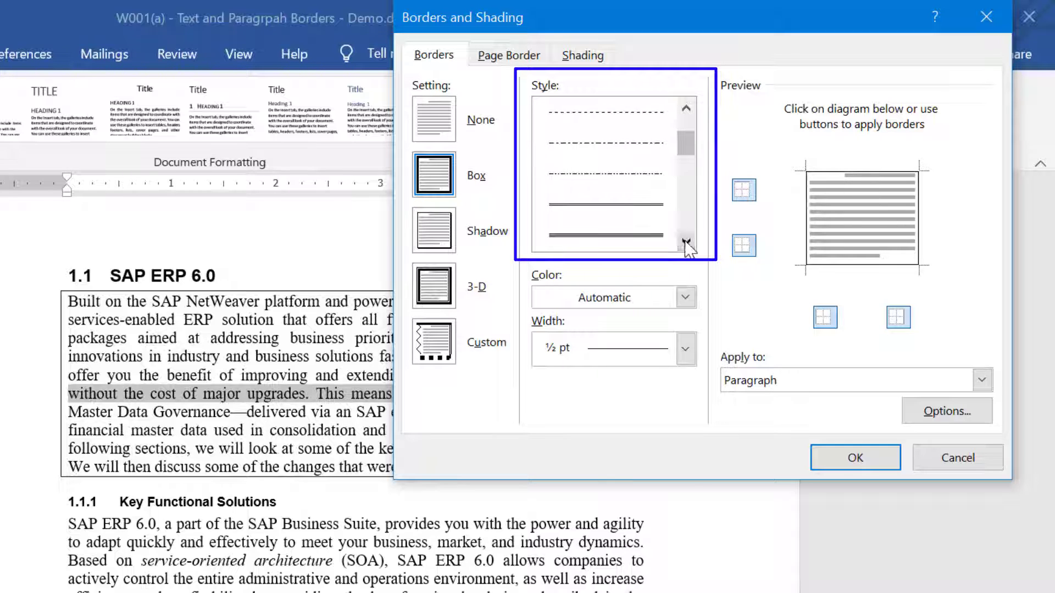
click(686, 242)
click(686, 242)
click(657, 175)
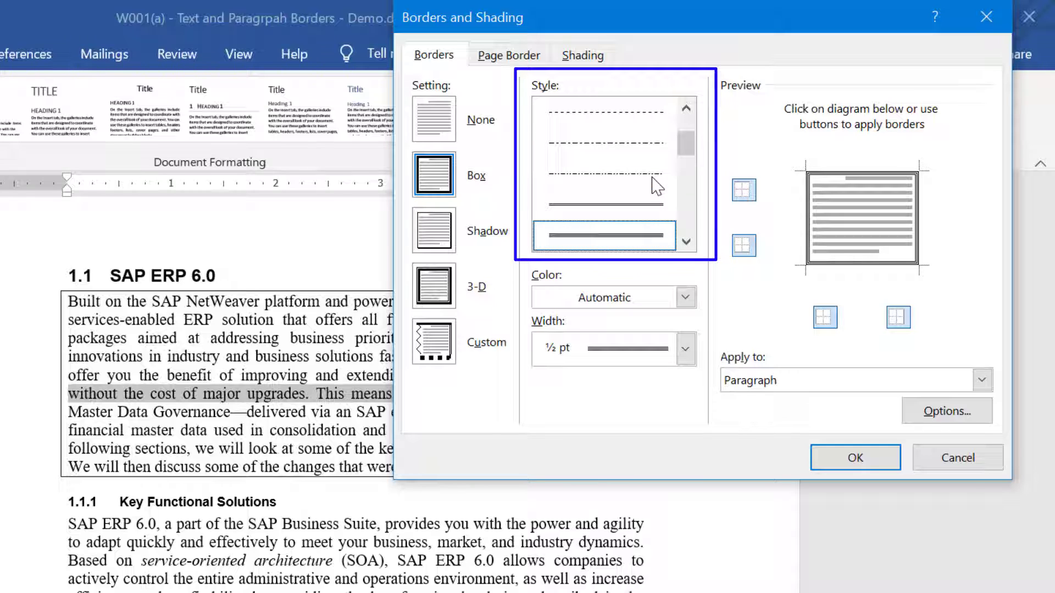
click(685, 299)
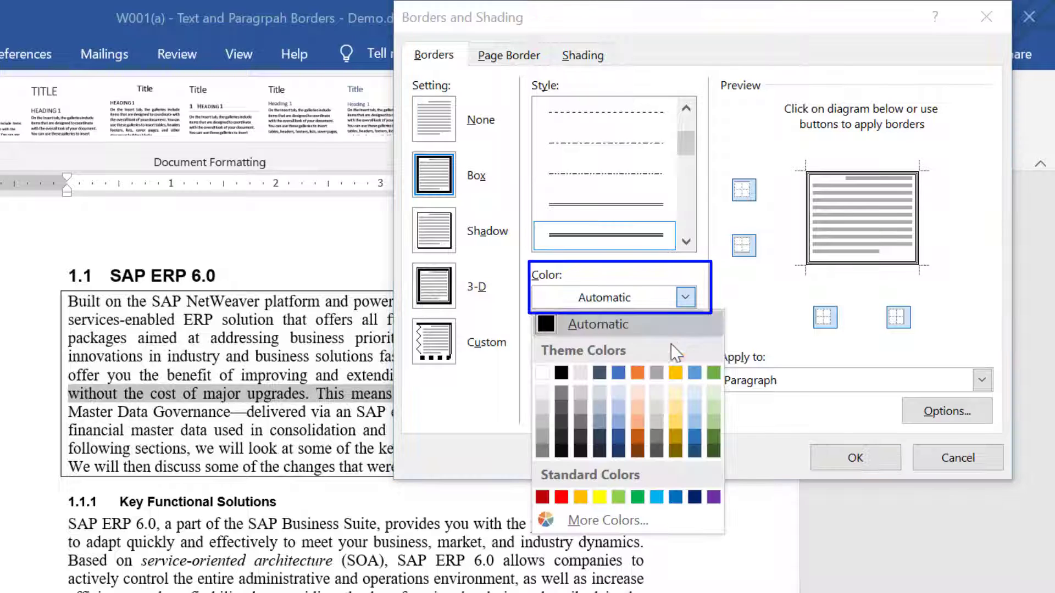
click(561, 497)
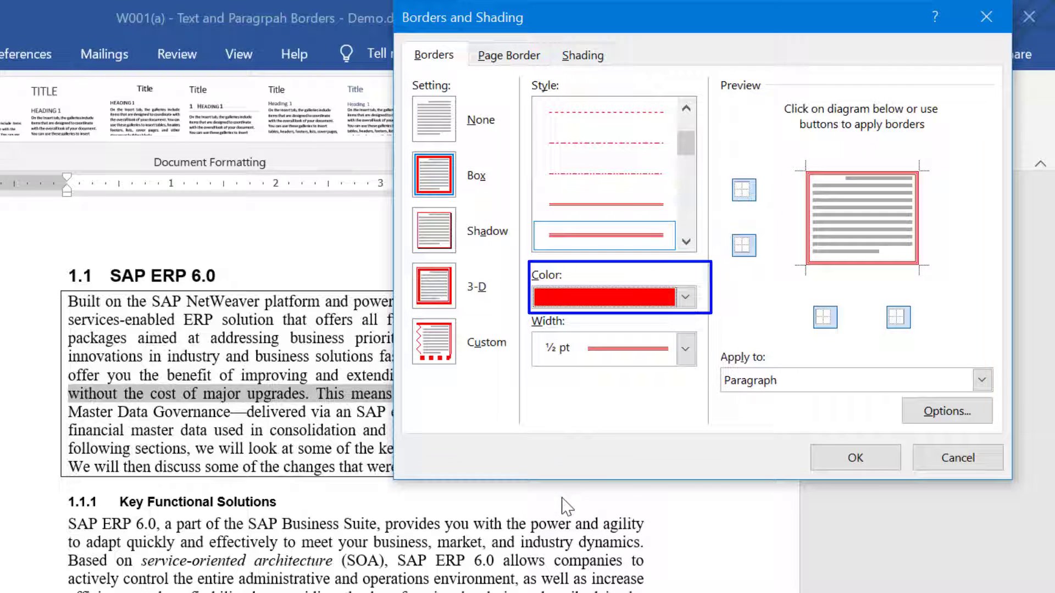
click(687, 352)
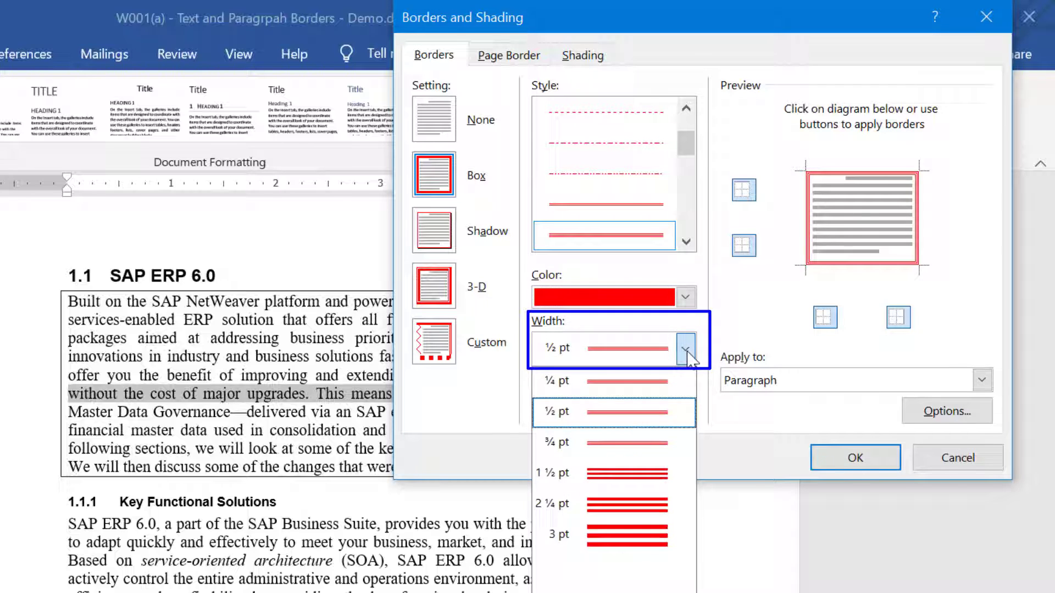
click(655, 447)
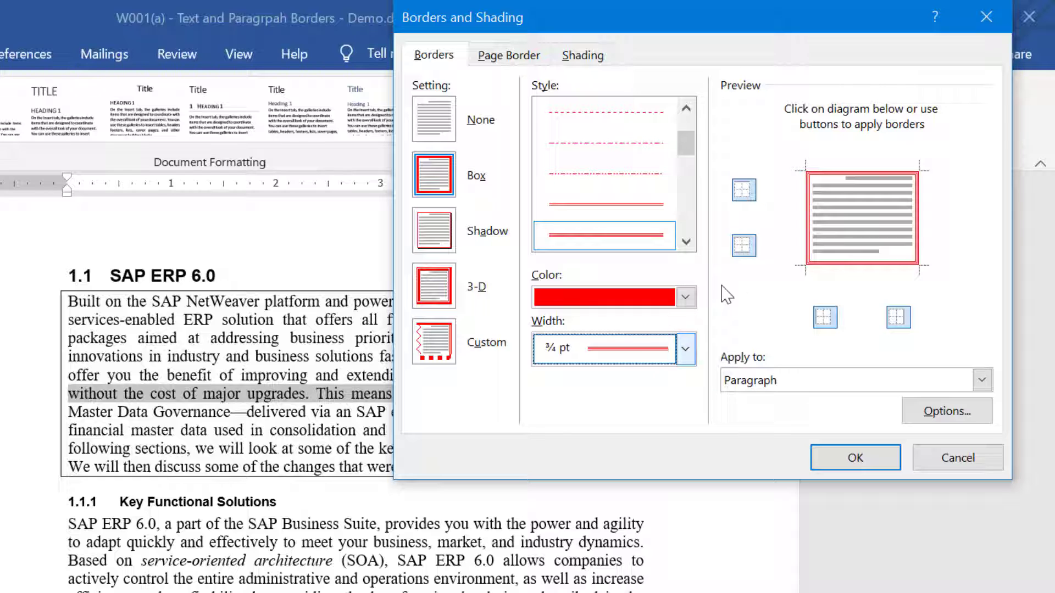
Clear all sides, keep red borders on only the top and left, and apply them.
click(828, 174)
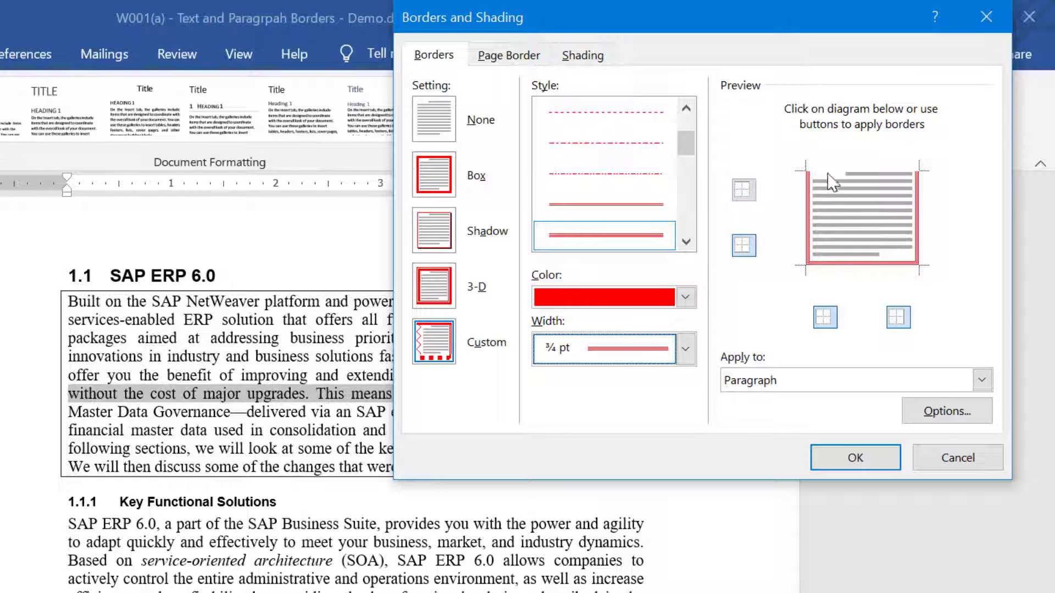
click(853, 264)
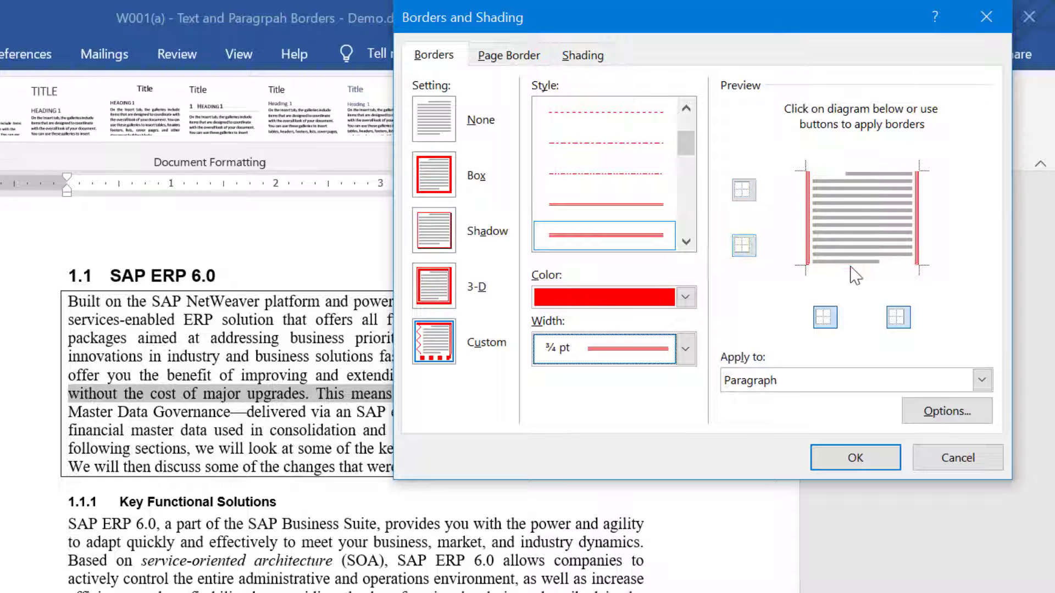
click(916, 245)
click(808, 236)
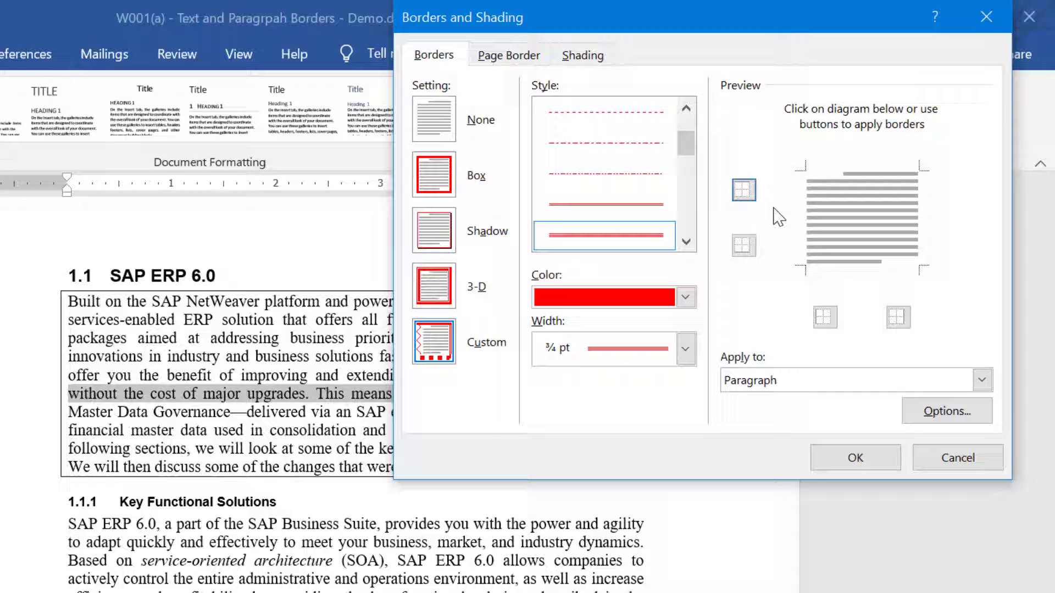
click(746, 200)
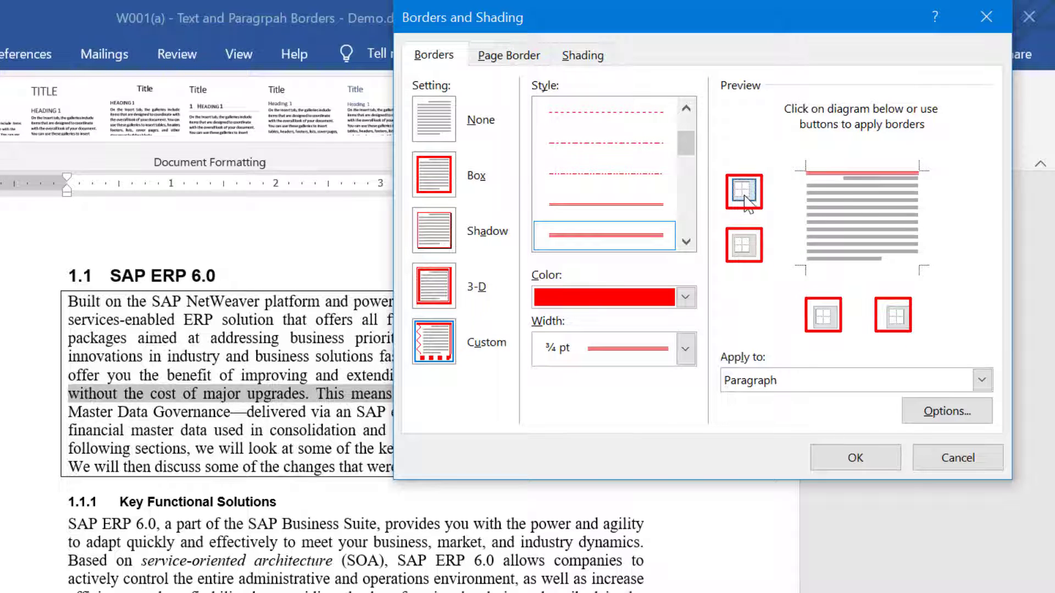
click(824, 317)
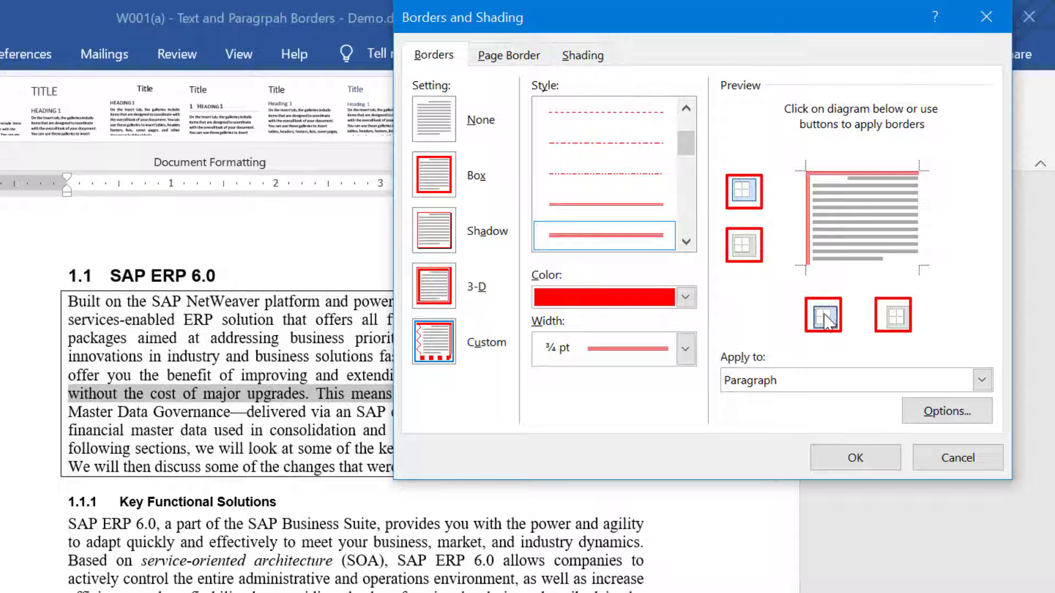
click(857, 459)
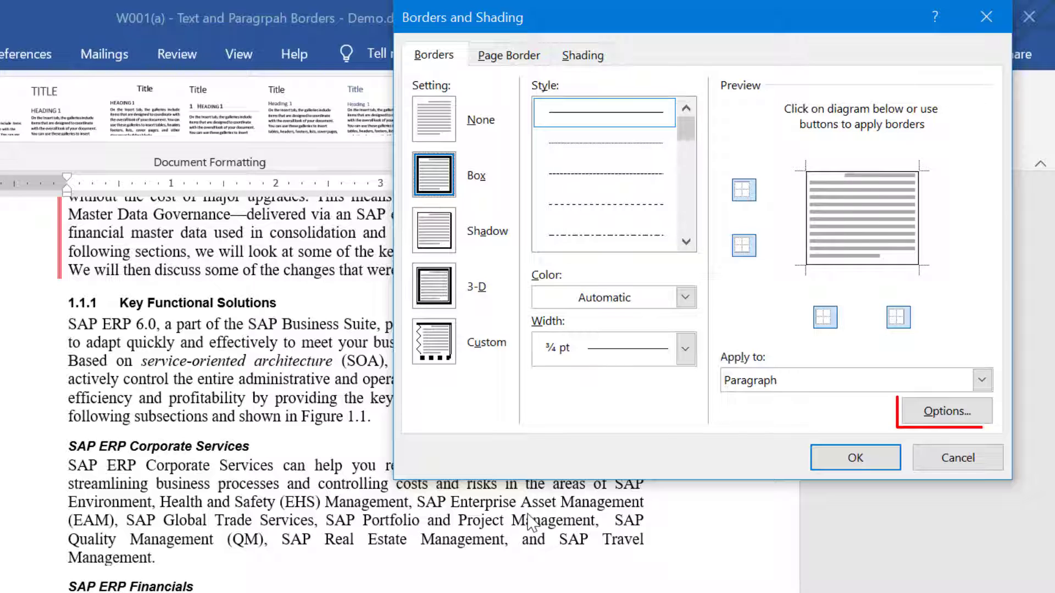
Set the border's top and bottom spacing from text to 5 pt.
click(958, 413)
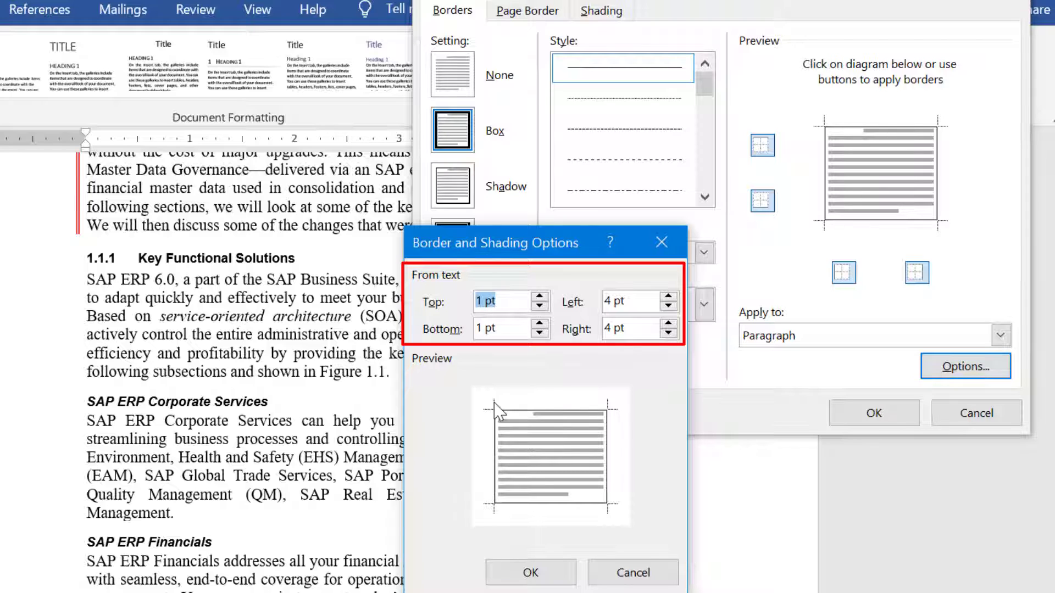
click(539, 324)
click(540, 324)
click(540, 324)
click(539, 324)
click(539, 297)
click(539, 297)
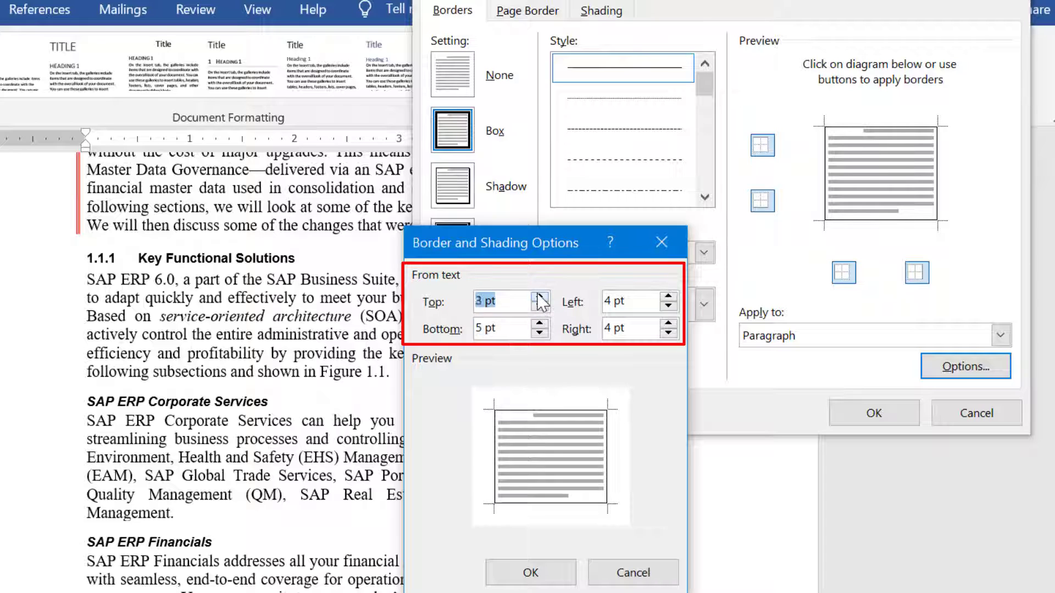
click(540, 297)
click(539, 296)
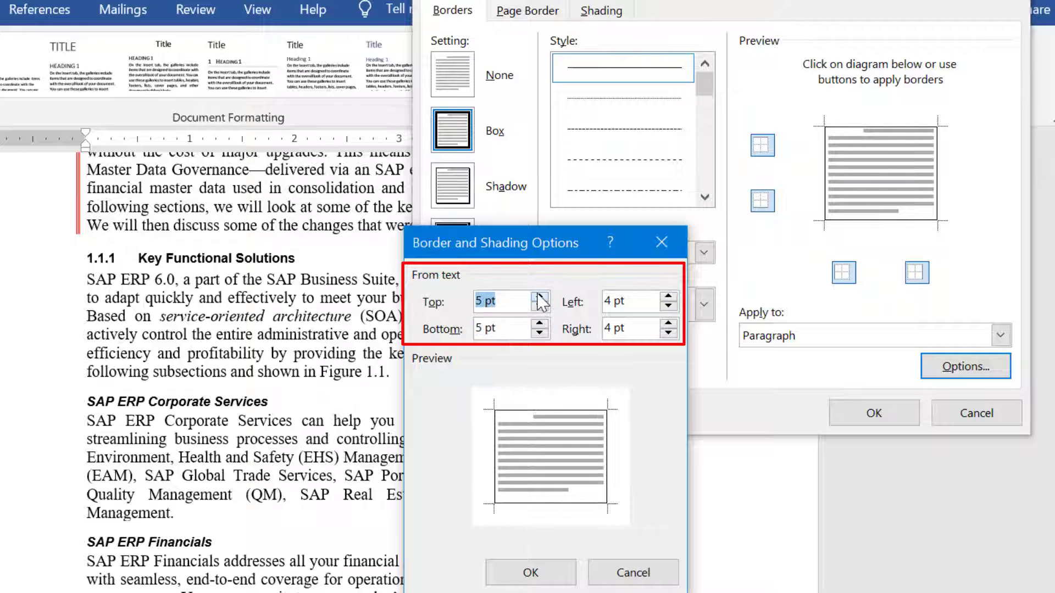
Set left spacing to 13 pt and right spacing to 15 pt, then confirm.
click(668, 297)
click(669, 297)
click(668, 298)
click(668, 297)
click(669, 297)
click(669, 298)
click(668, 298)
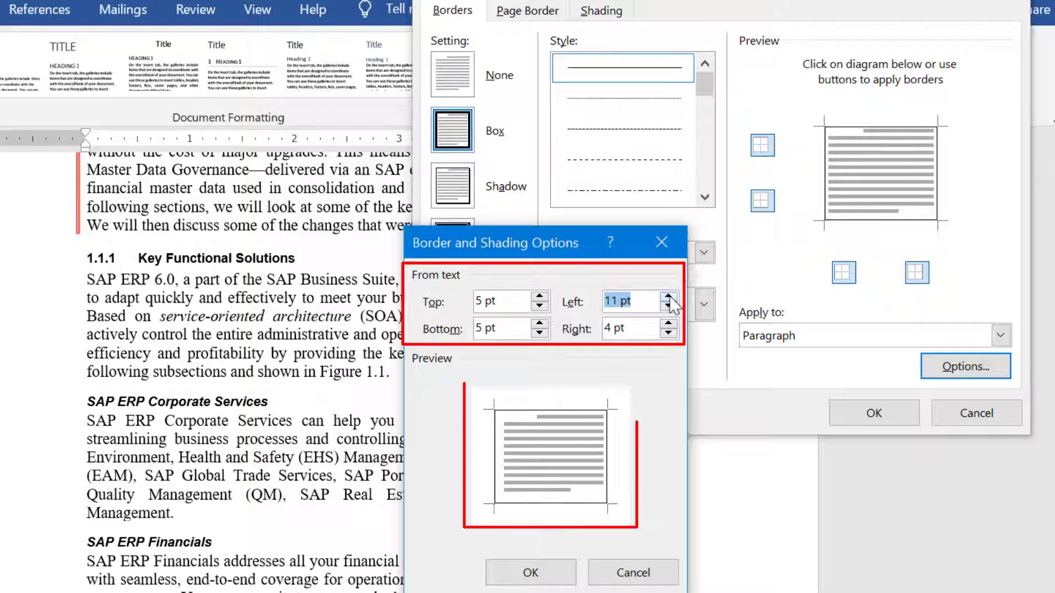
click(668, 297)
click(668, 298)
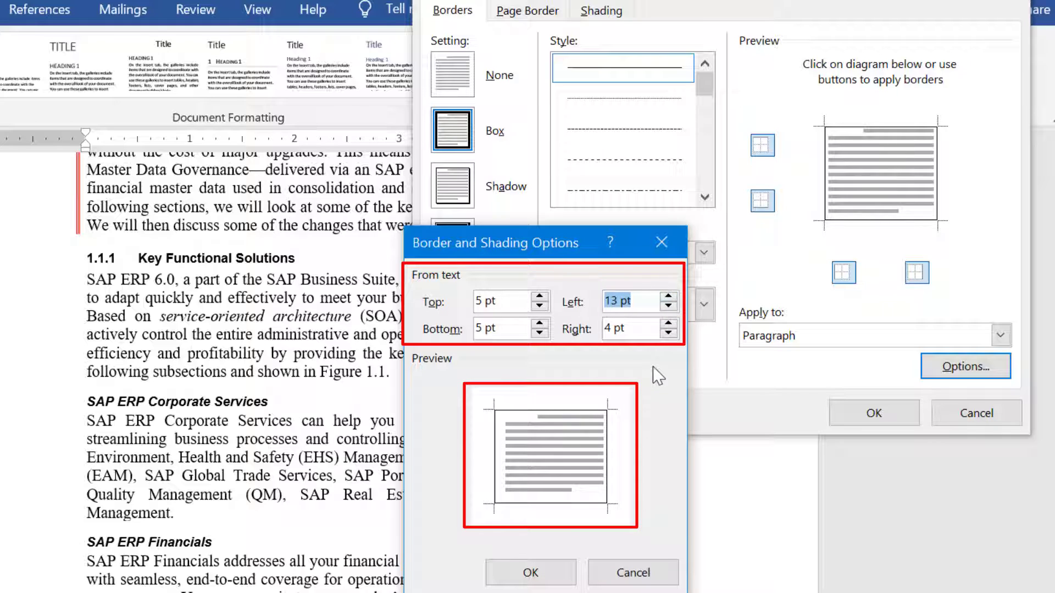
click(668, 324)
click(668, 325)
click(668, 325)
click(668, 324)
click(668, 324)
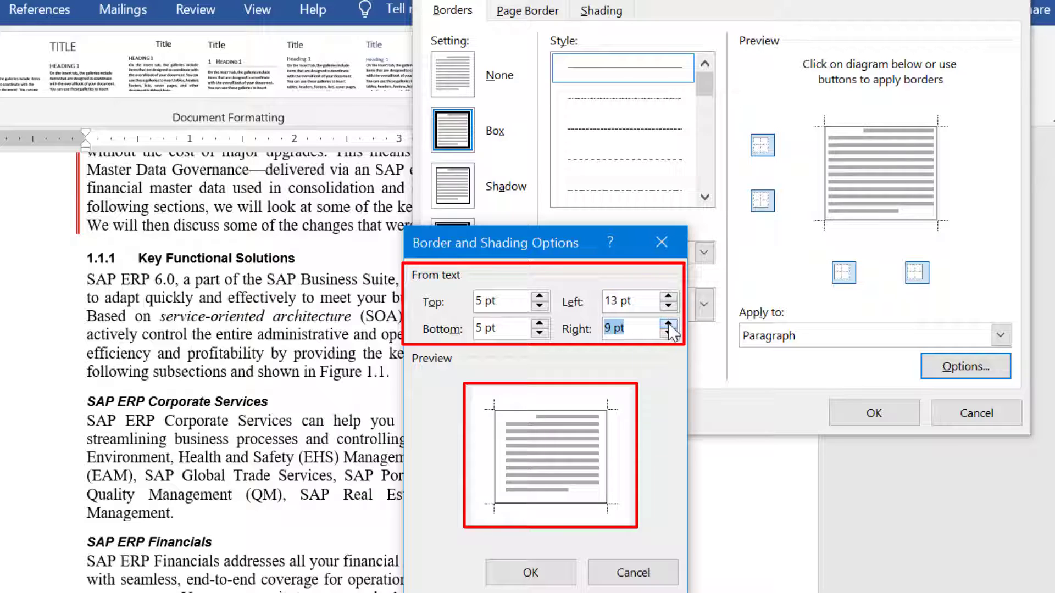
click(668, 324)
click(669, 324)
click(668, 324)
click(668, 324)
click(668, 324)
click(668, 324)
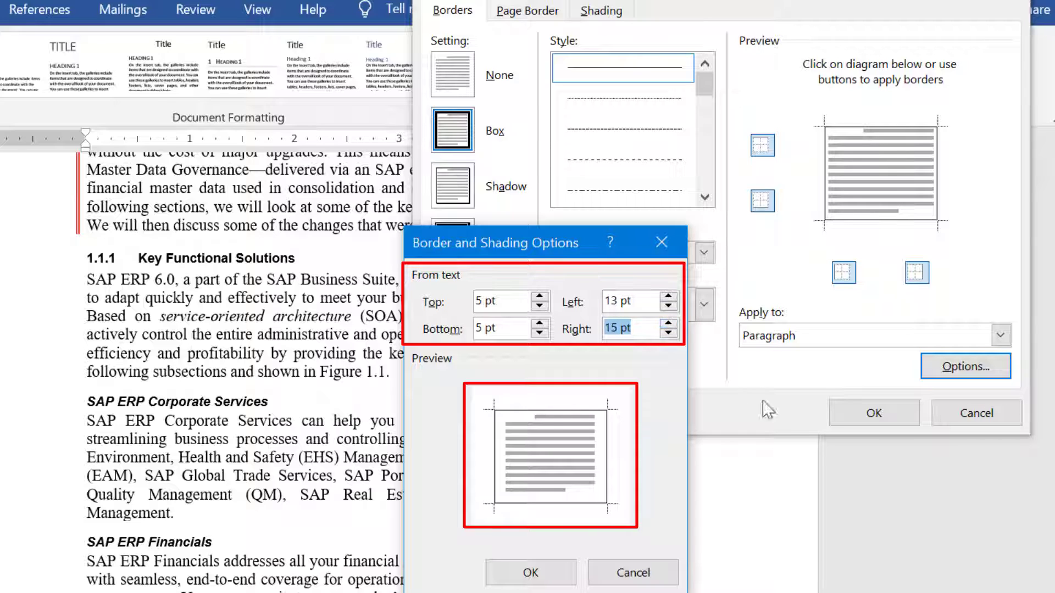
click(529, 572)
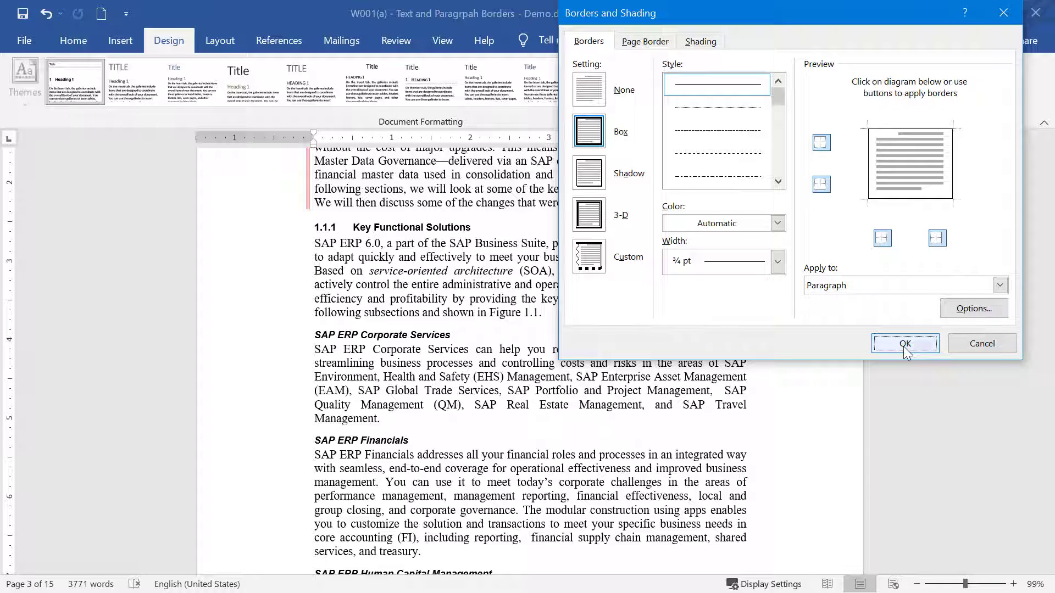
Apply the spaced border to the SAP ERP 6.0 paragraph and deselect the text.
click(905, 344)
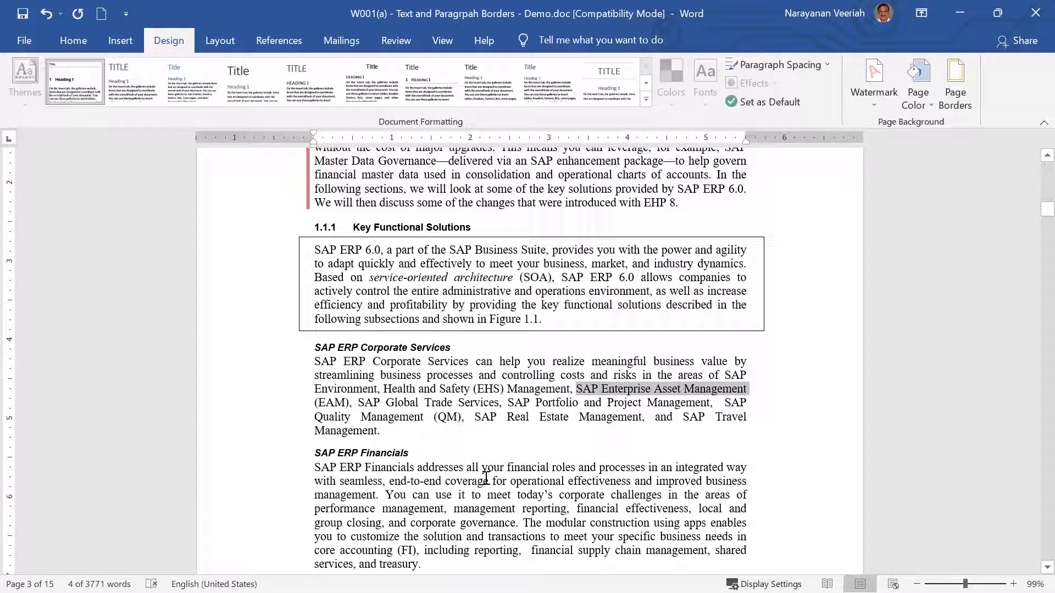
click(532, 471)
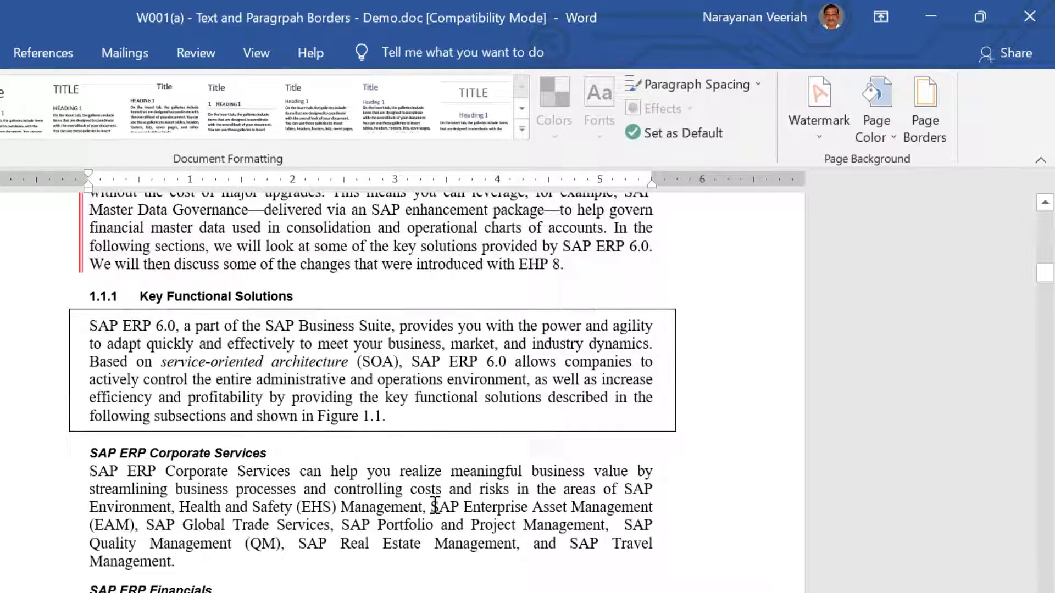
Put a Box border around the selected phrase 'SAP Enterprise Asset Management'.
drag(430, 507, 632, 510)
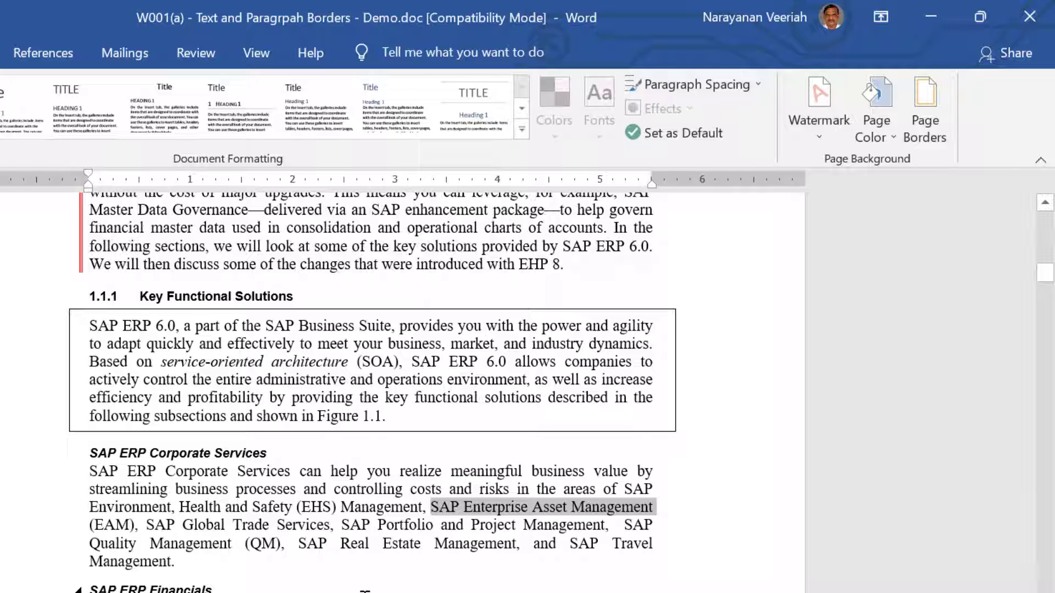
click(925, 131)
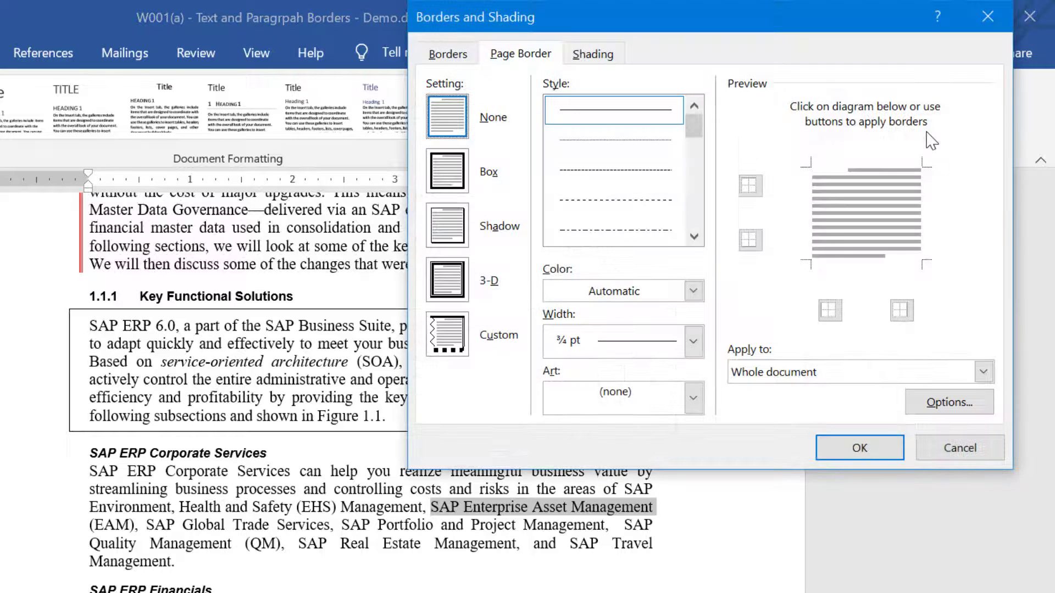
click(448, 54)
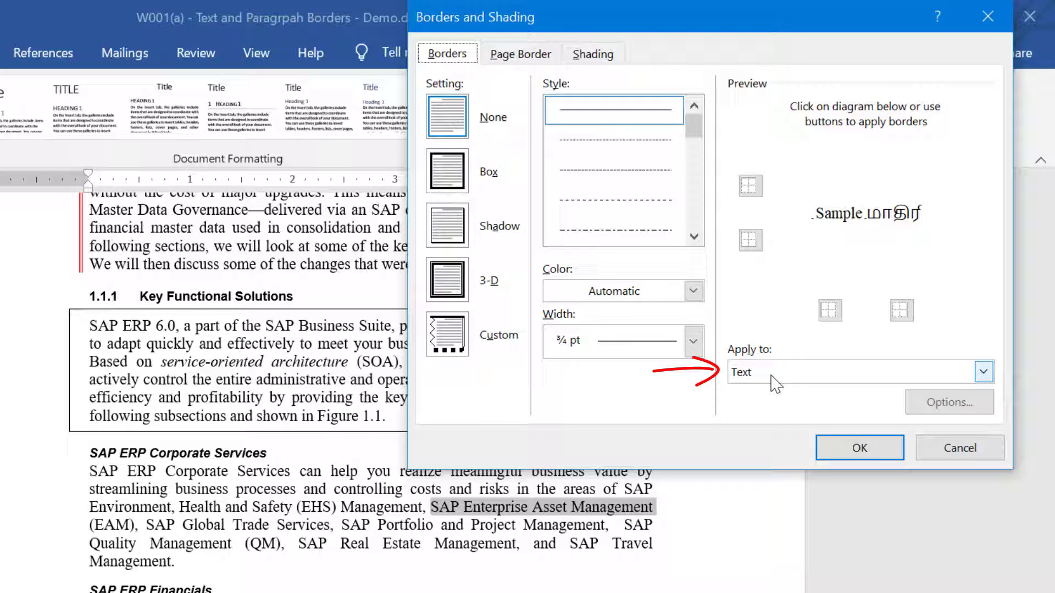
click(452, 192)
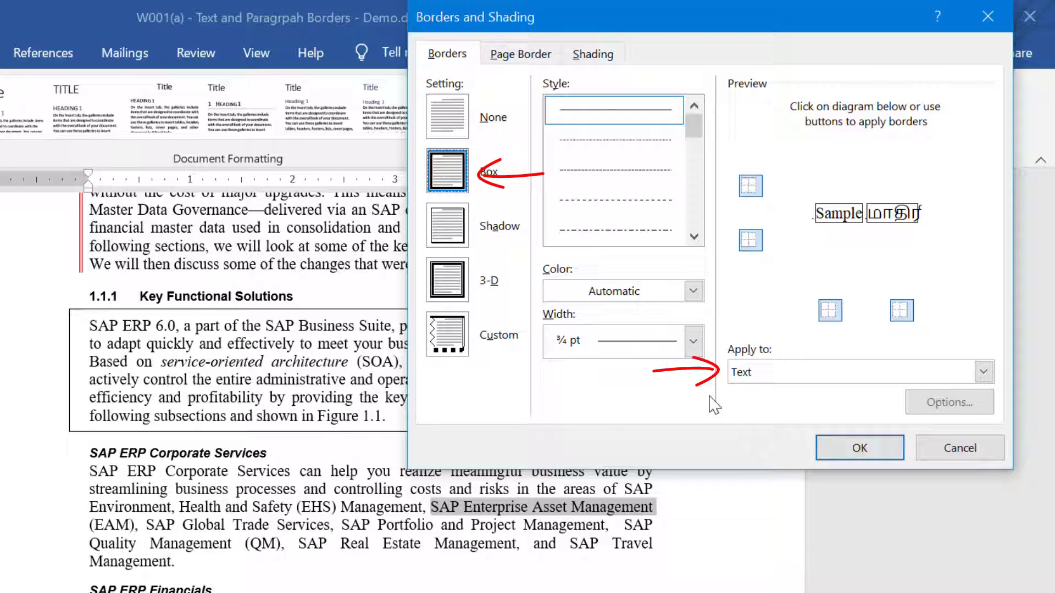
click(860, 447)
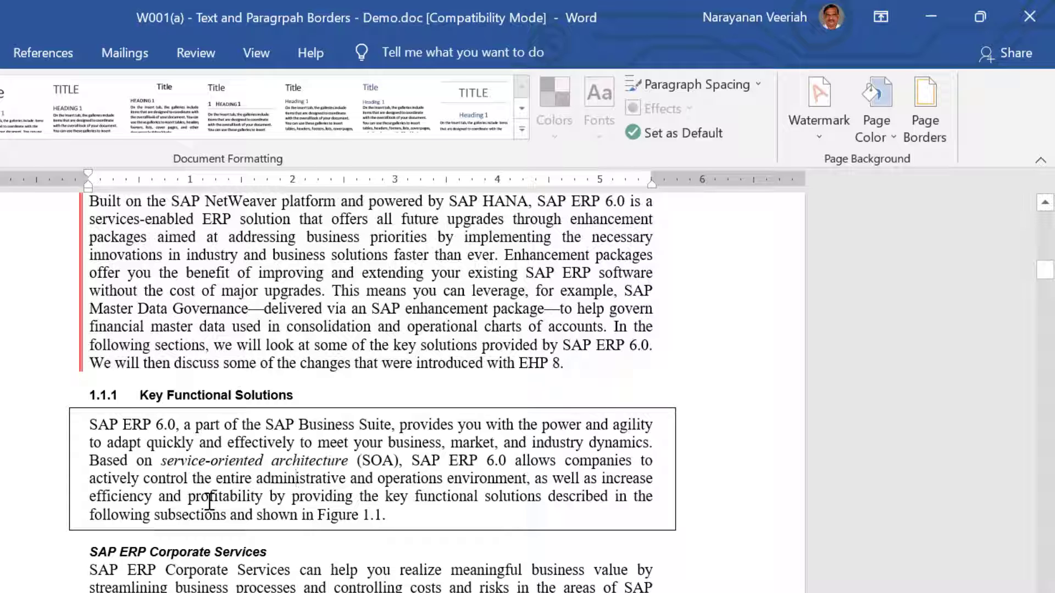
Set the Key Functional Solutions paragraph's border to None in Borders and Shading.
click(929, 132)
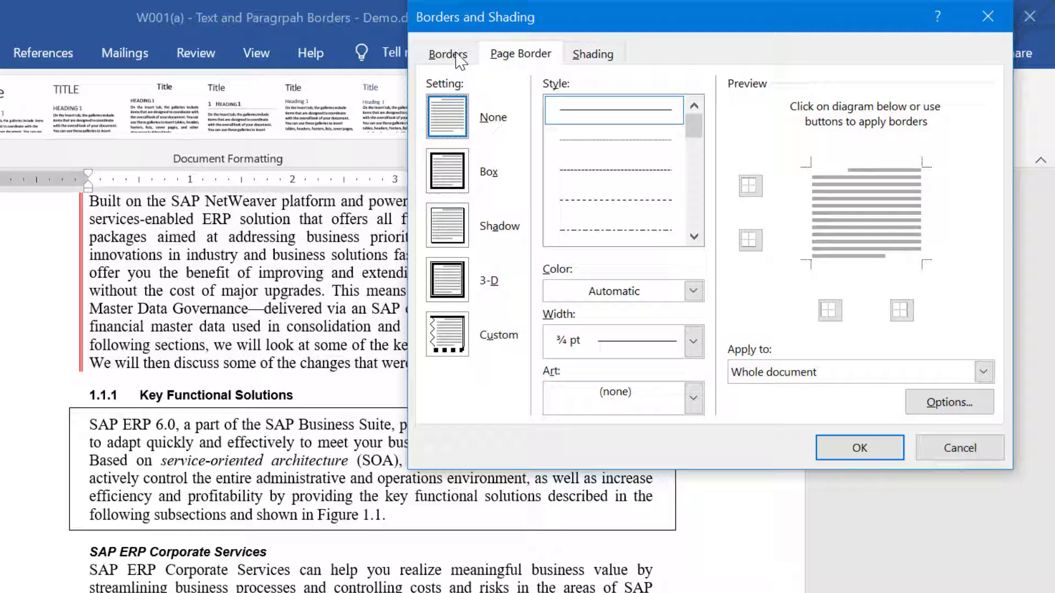
click(458, 57)
click(452, 121)
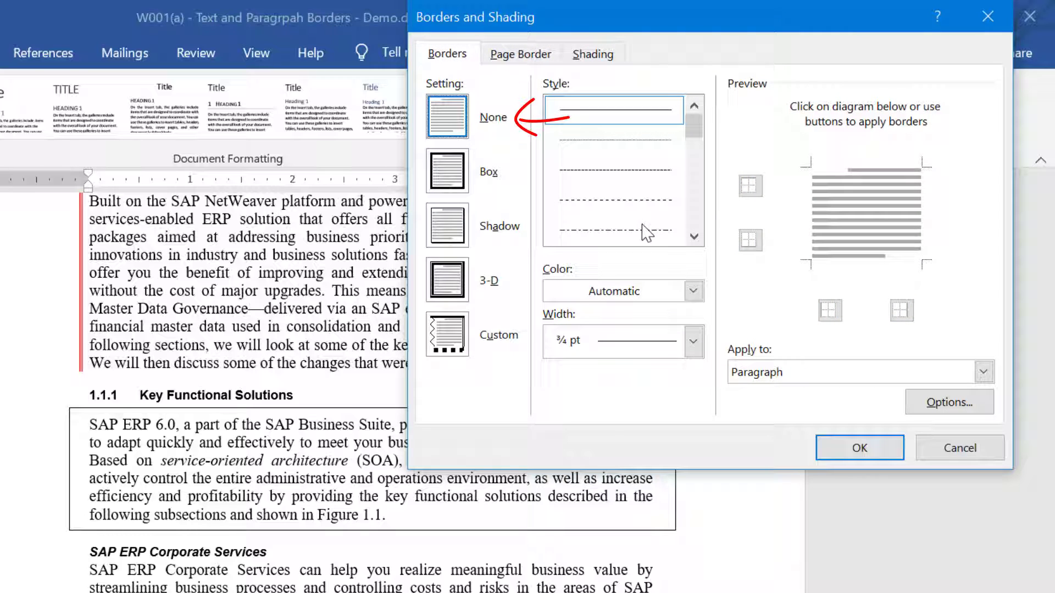
click(860, 450)
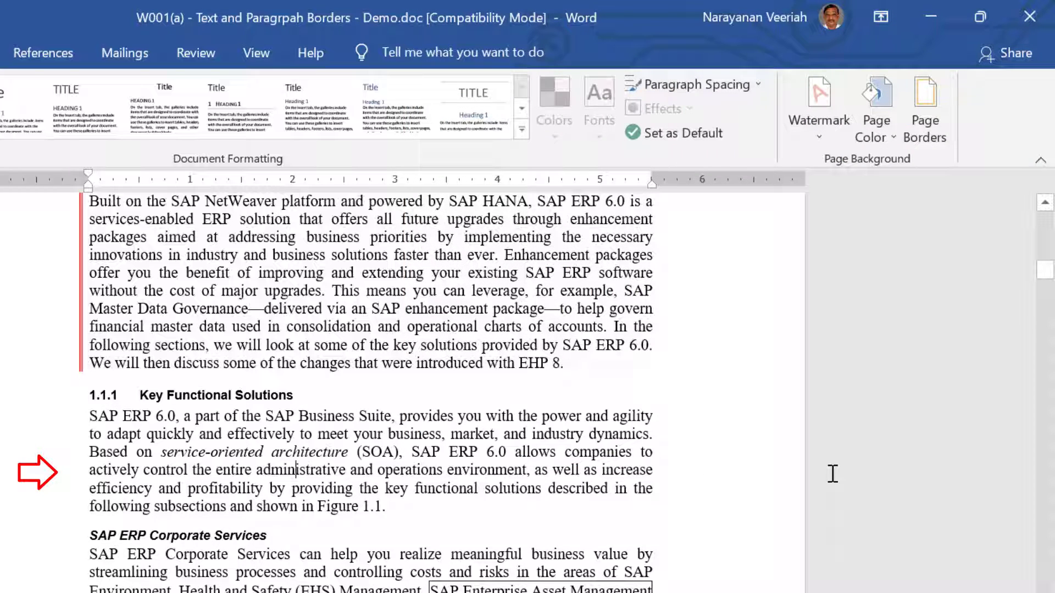